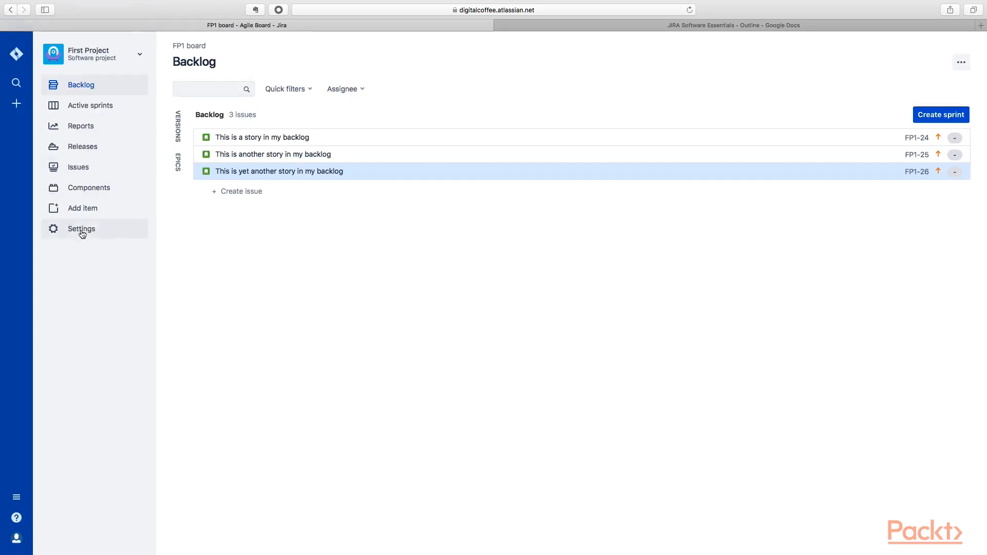
- Open First Project's screen settings and bring up the FP1: Scrum Default Issue Screen configuration from the default screen scheme
click(76, 229)
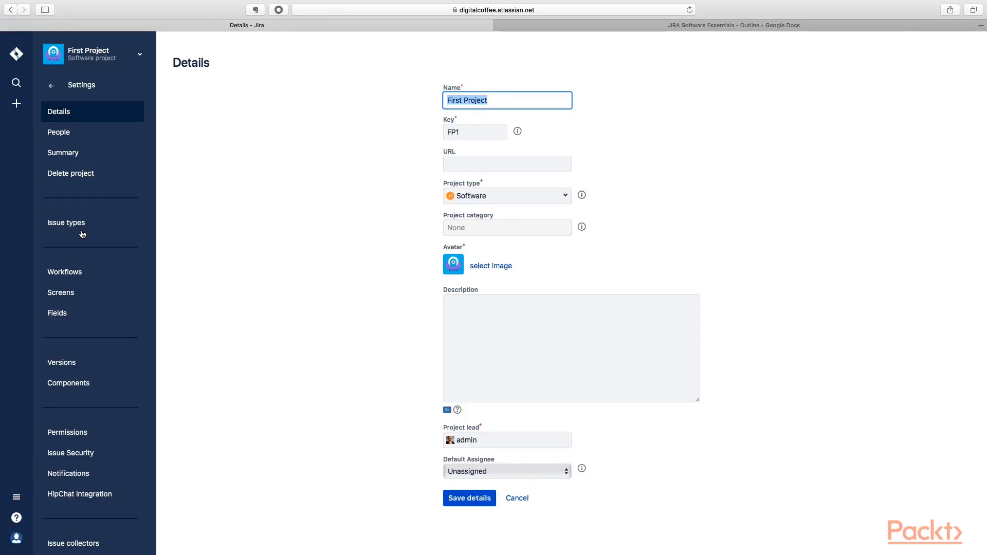
click(63, 296)
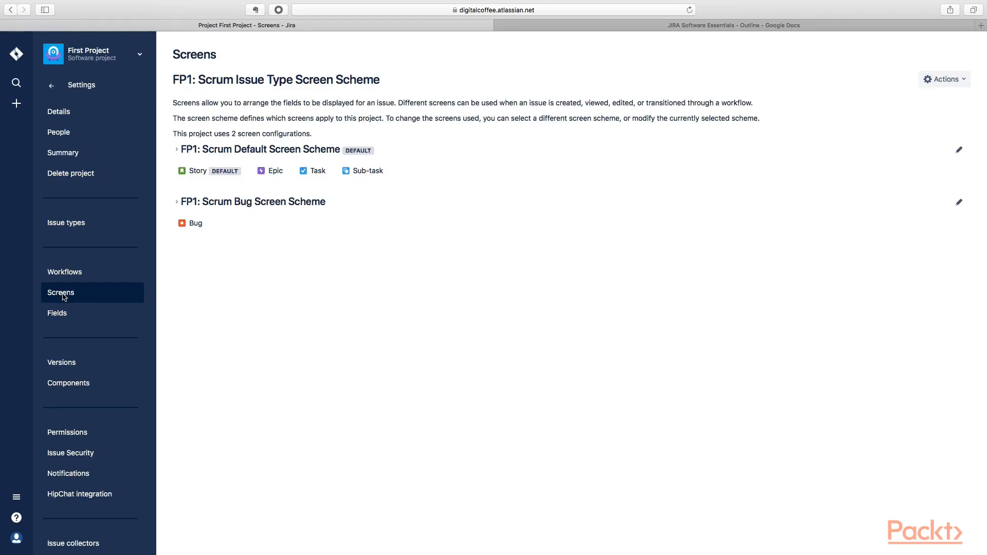
click(959, 151)
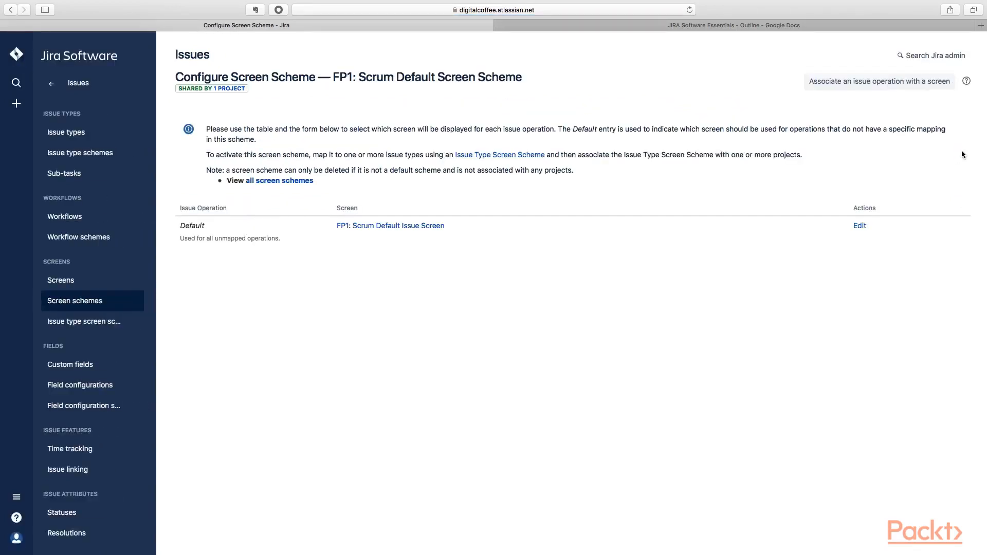
click(387, 227)
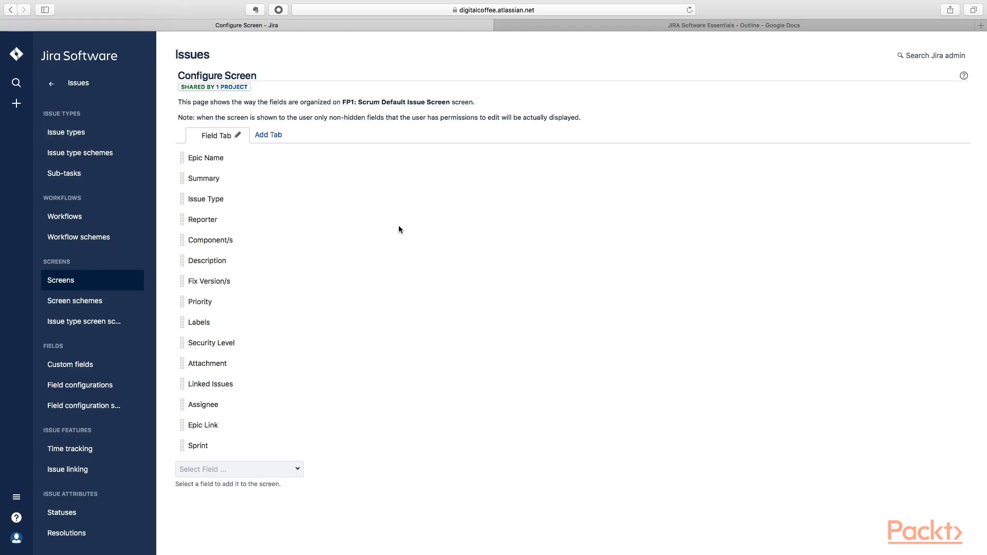
- Remove the Component/s field from the issue screen and add it back
mouse_move(181, 240)
mouse_down()
mouse_move(182, 262)
mouse_move(185, 241)
mouse_up()
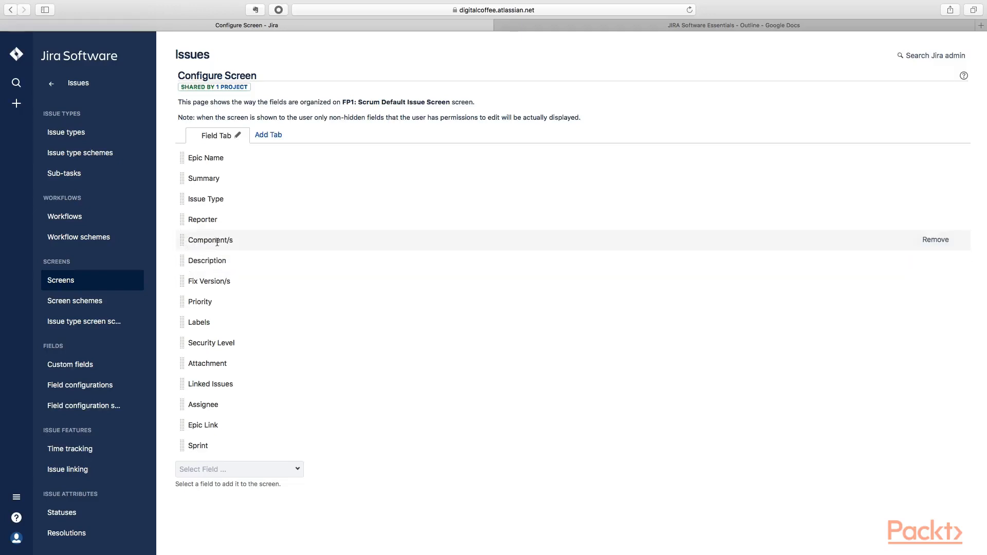
click(935, 240)
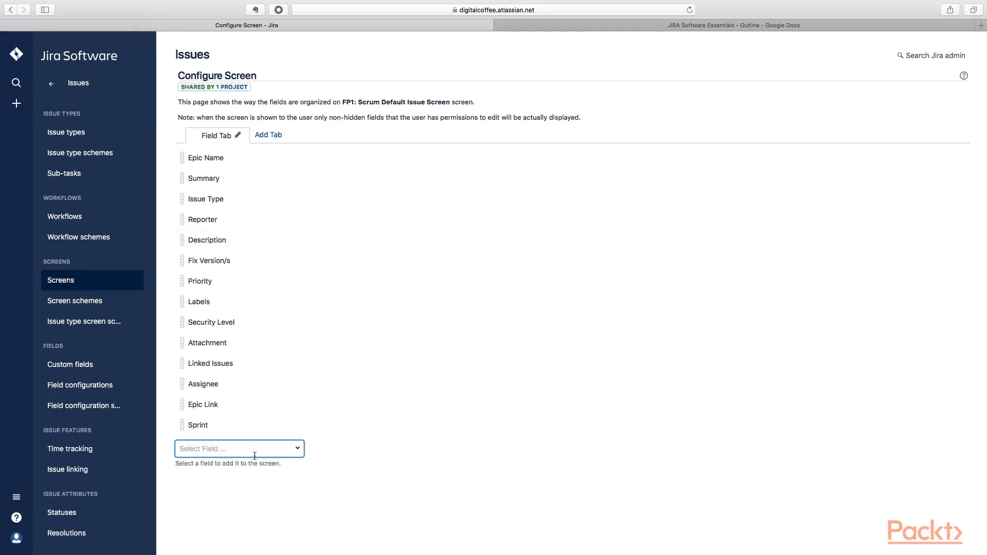
click(298, 449)
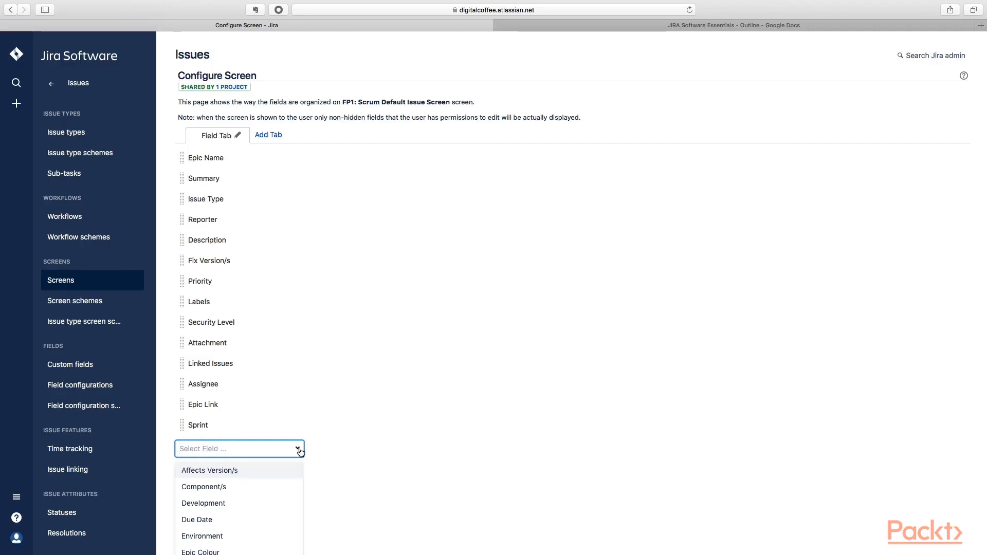
click(213, 486)
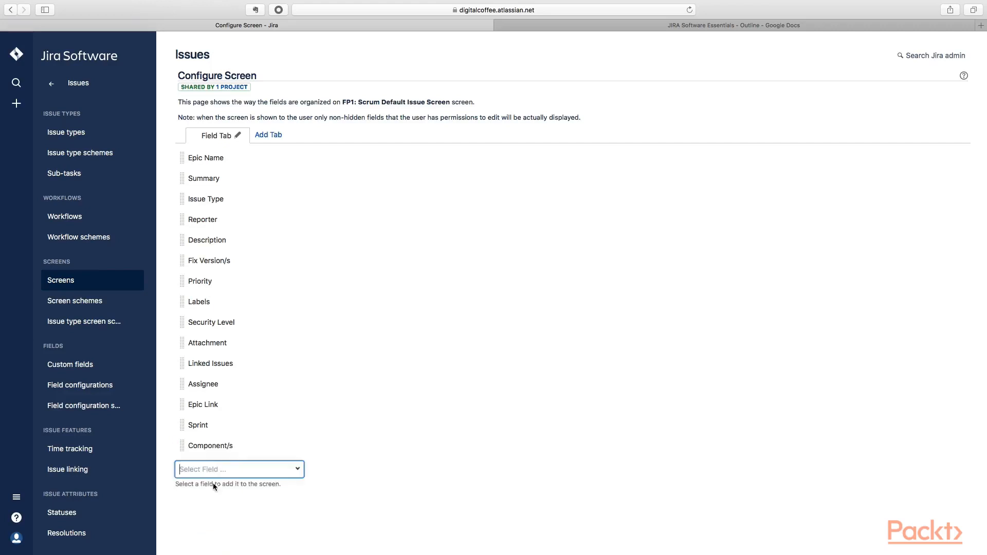
- Remove and re-add the Component/s field, placing it between Reporter and Description
click(941, 446)
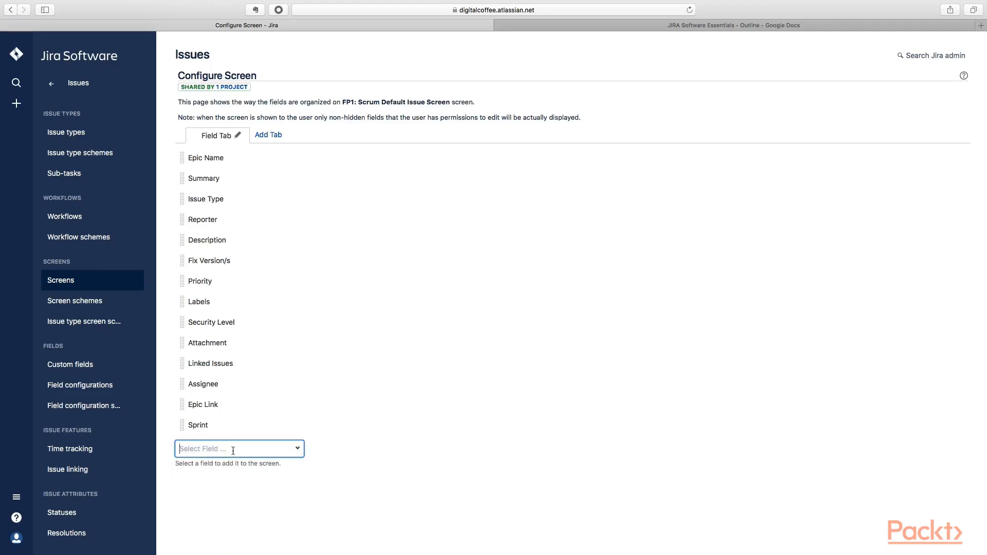
text(com)
key(Return)
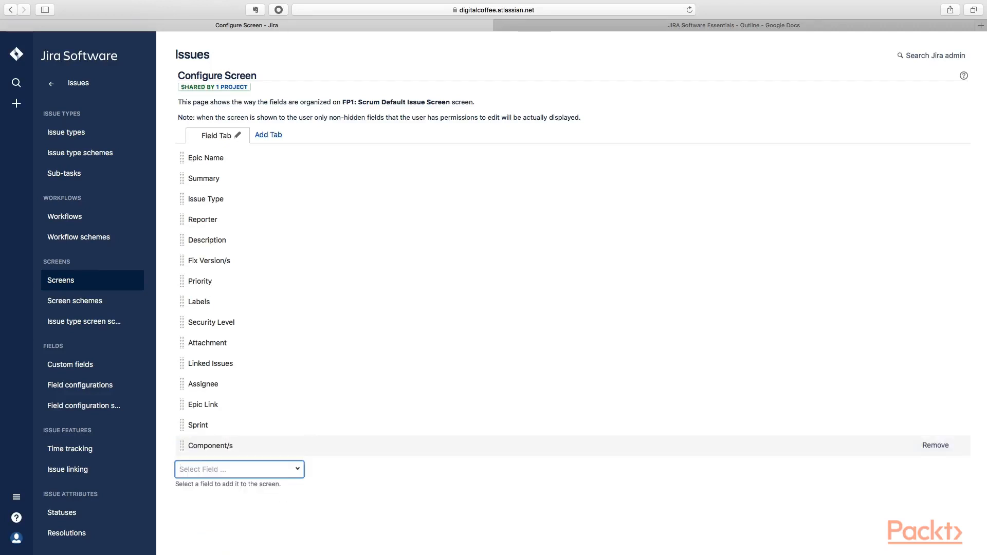
drag(181, 451, 183, 243)
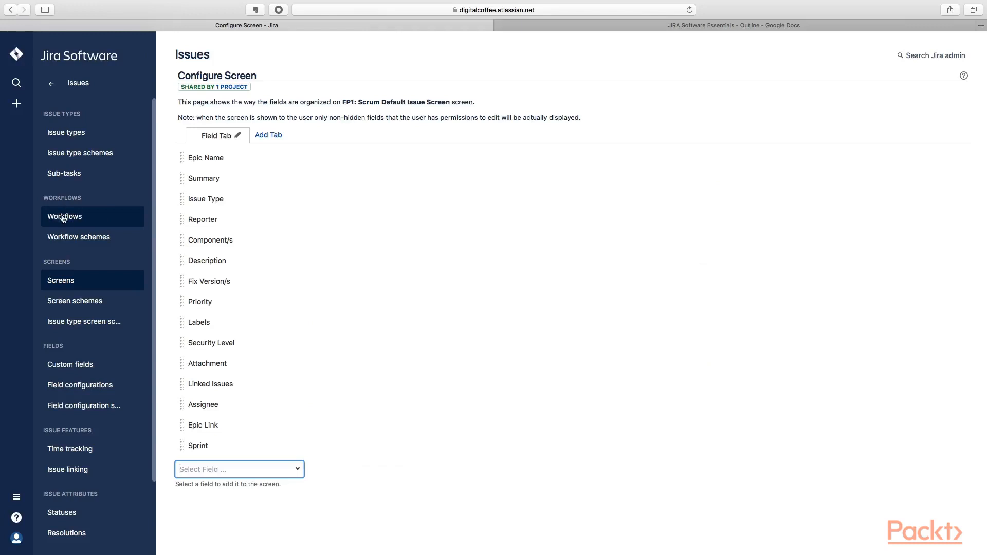
- Examine the Software Simplified Workflow for Project FP1 through its workflow scheme, checking the statuses and transitions in the diagram
click(63, 217)
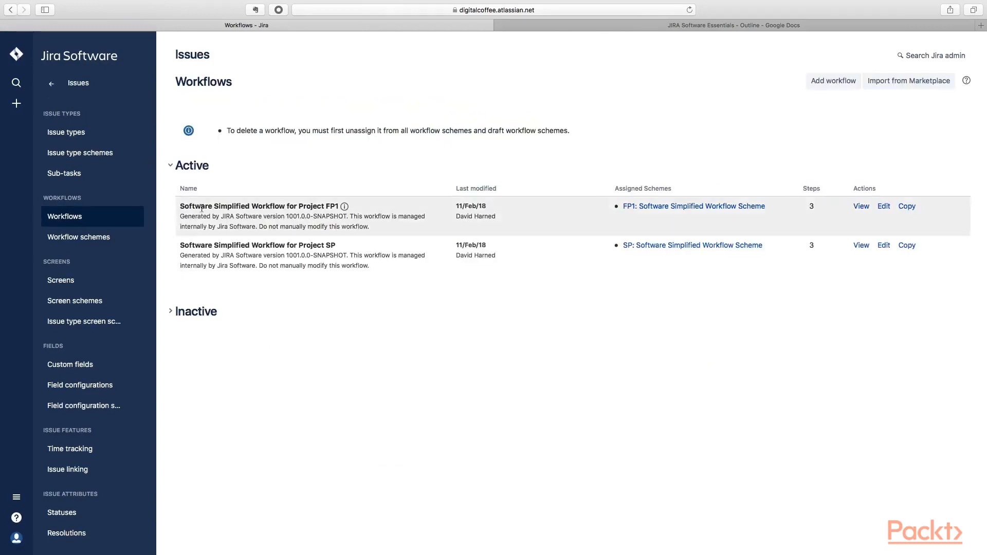
click(695, 207)
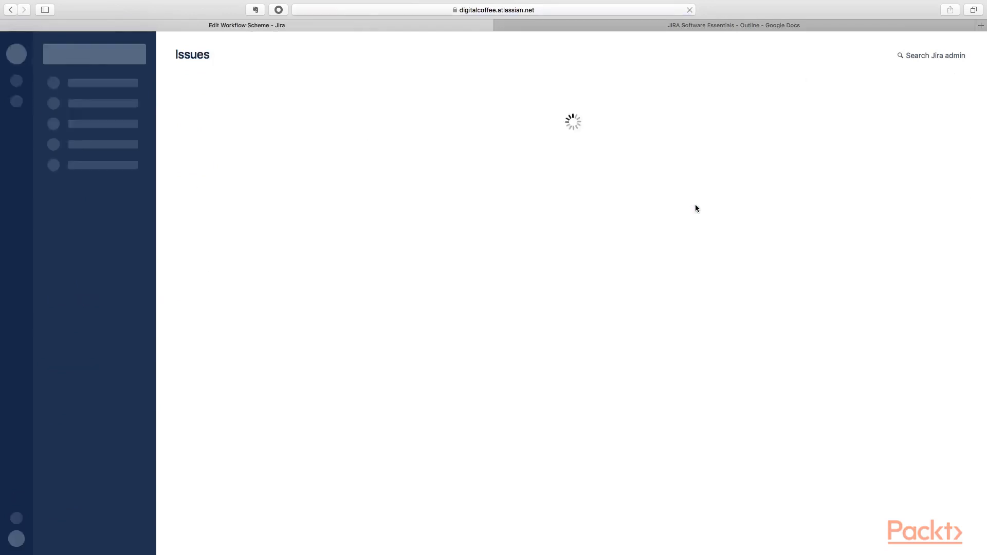
click(430, 174)
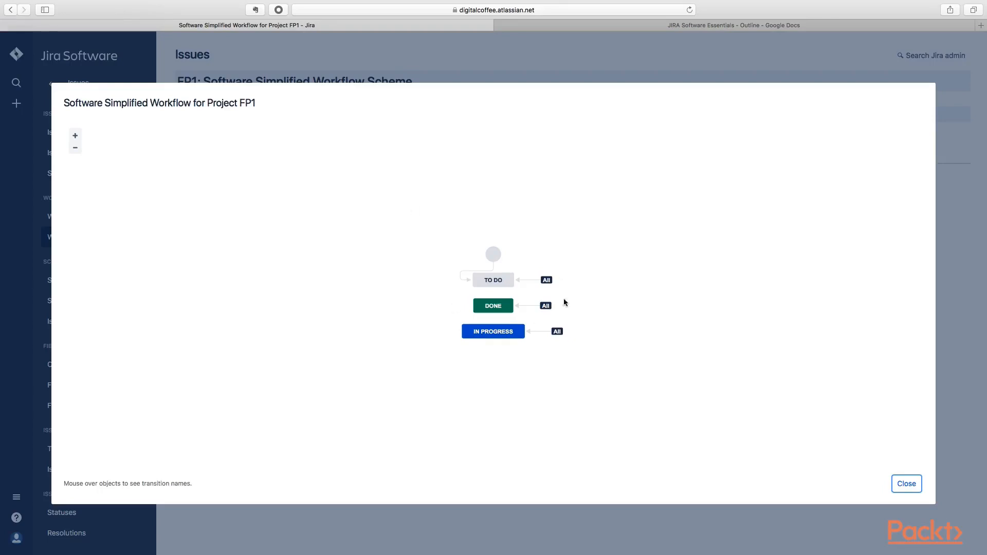
mouse_move(554, 286)
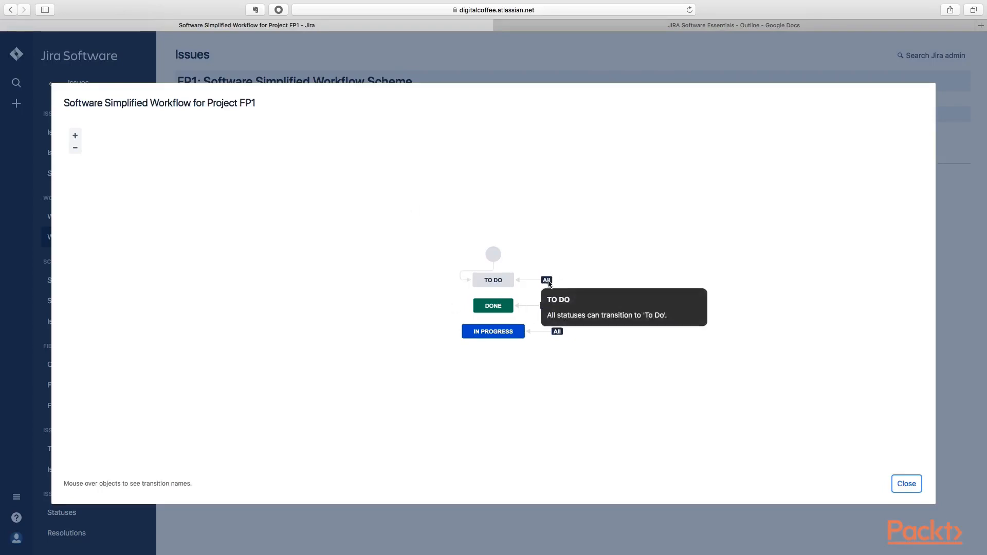
mouse_move(487, 282)
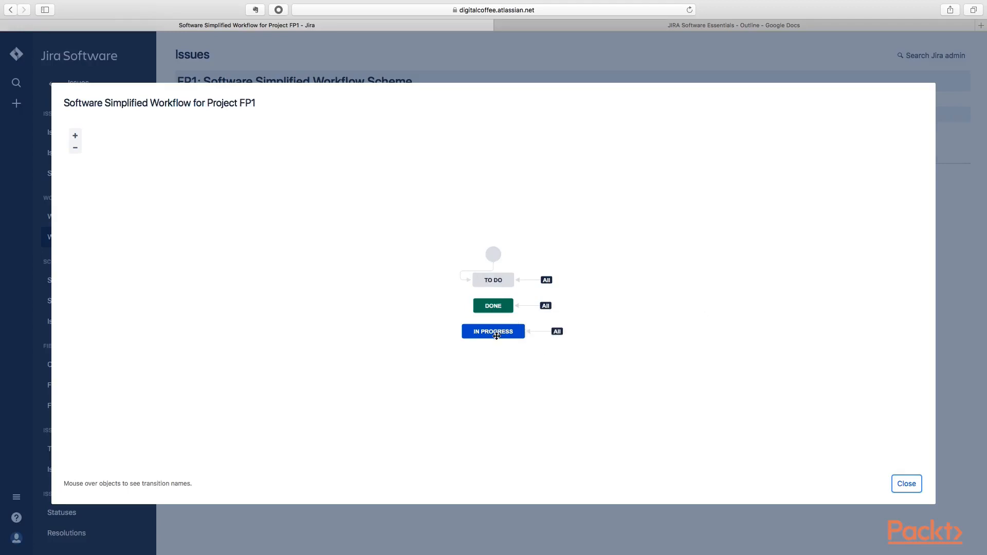
click(906, 484)
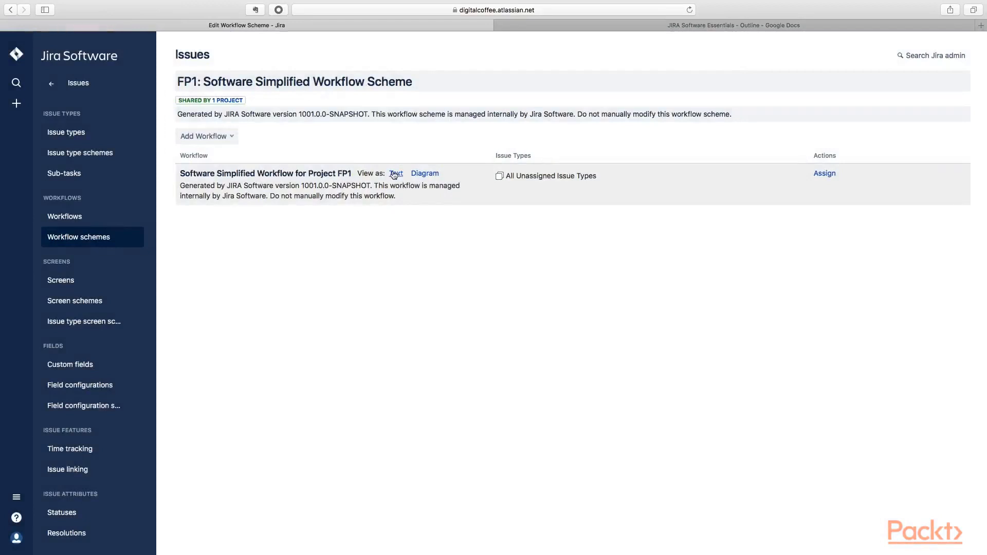
click(404, 173)
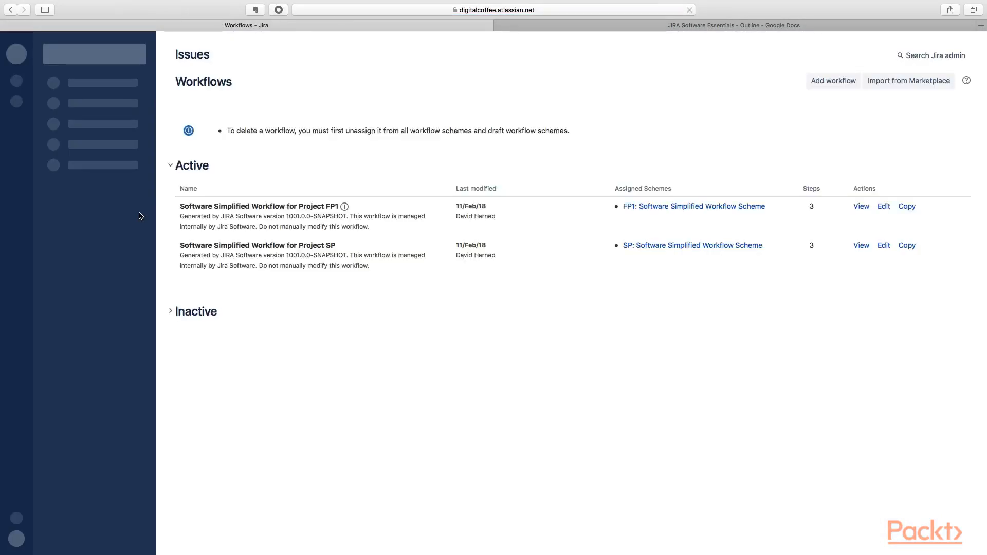
- Edit the Software Simplified Workflow for Project FP1, adding a Closed status and placing it below In Progress
click(883, 206)
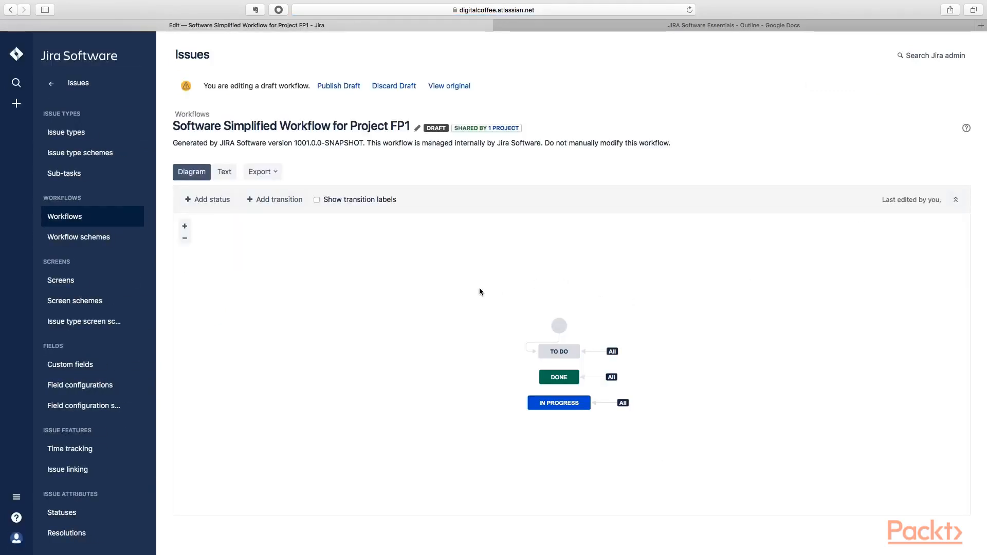
click(212, 199)
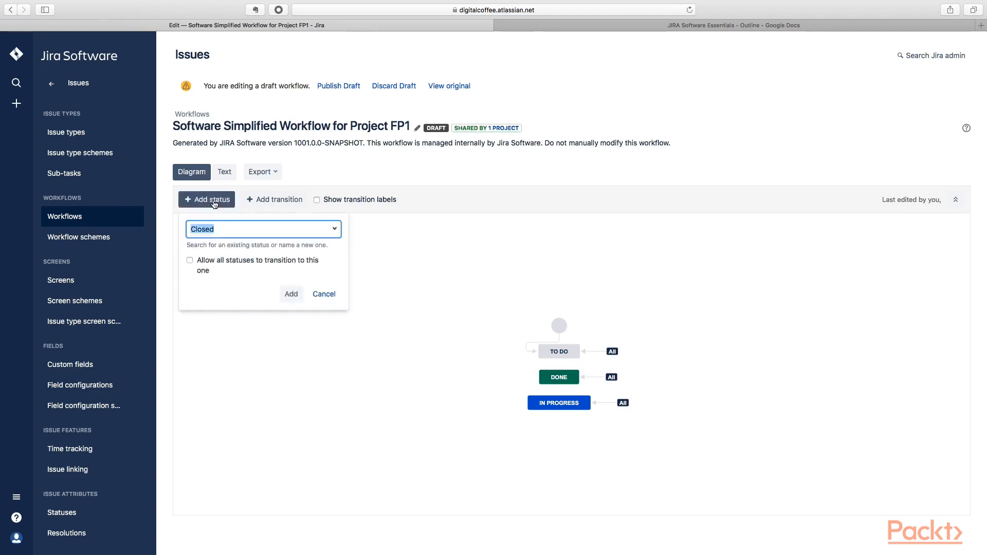
click(291, 293)
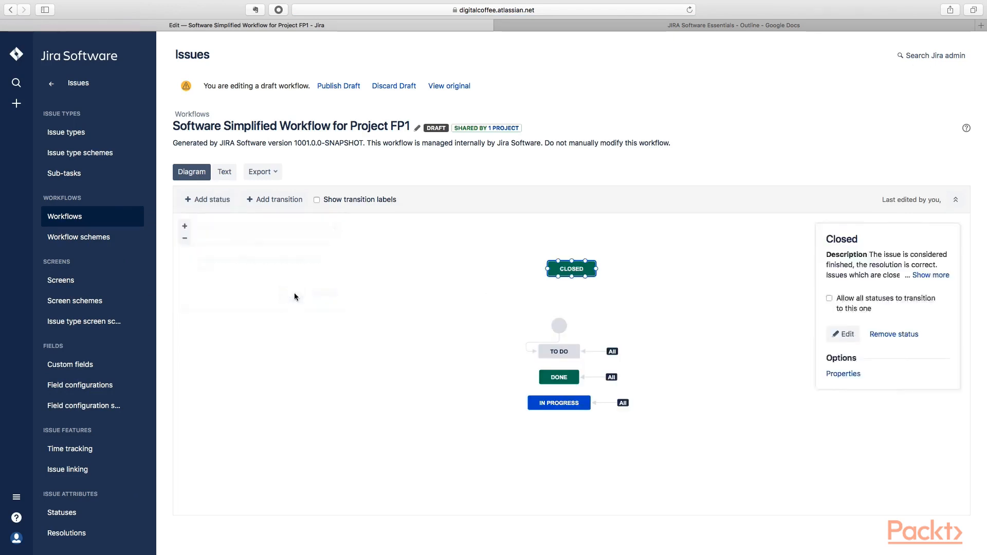
drag(579, 272, 564, 425)
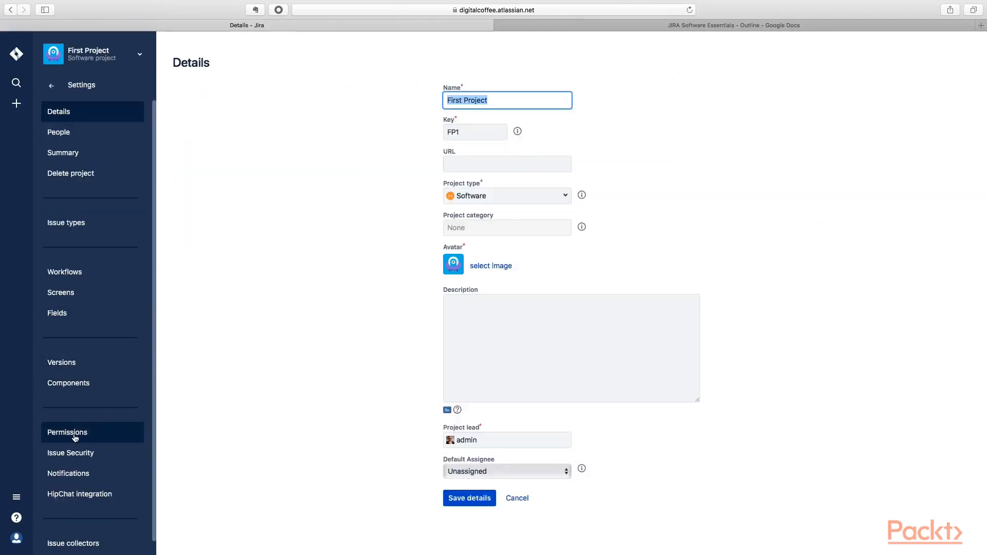
- Review First Project's permissions, checking which users, groups or roles hold each project and issue permission
click(78, 438)
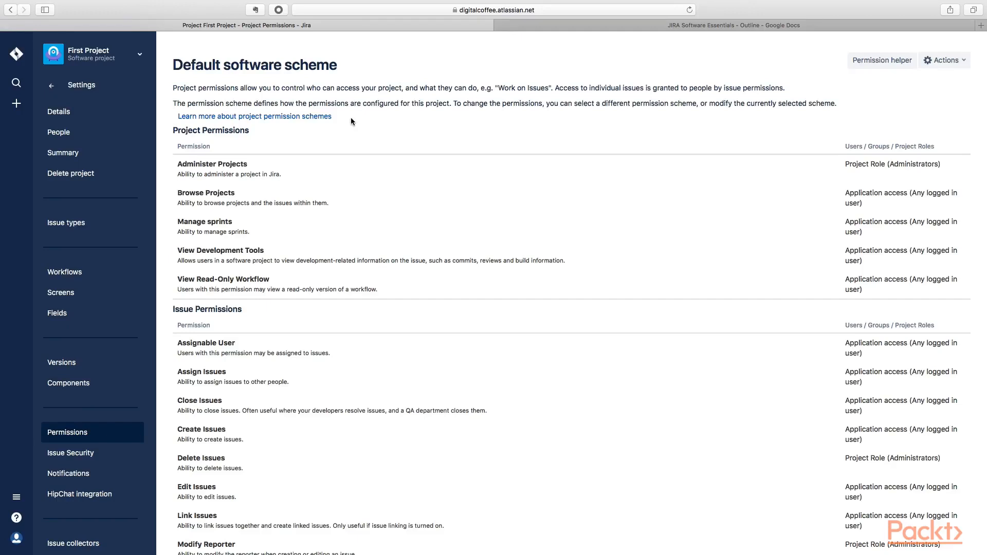
scroll(309, 154, down, 1)
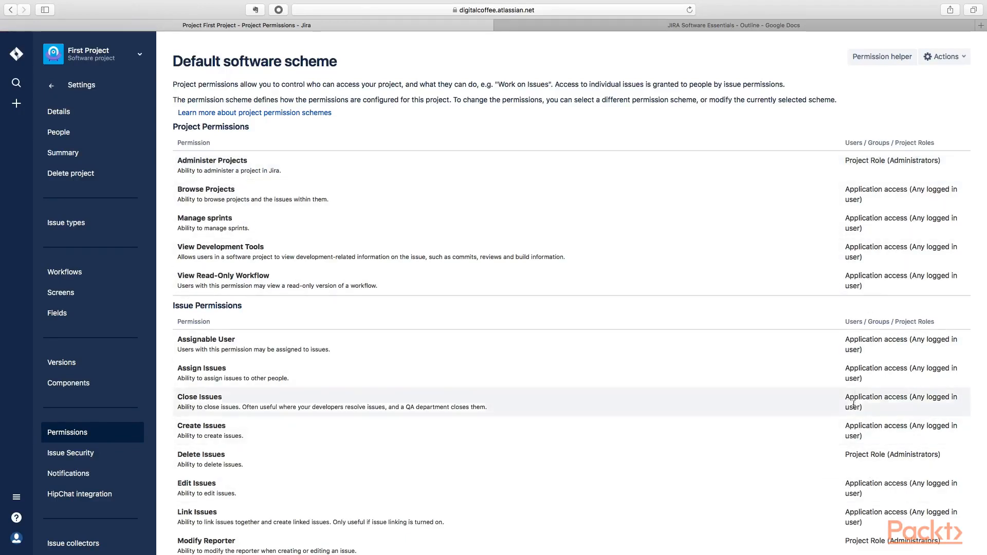
drag(856, 278, 855, 248)
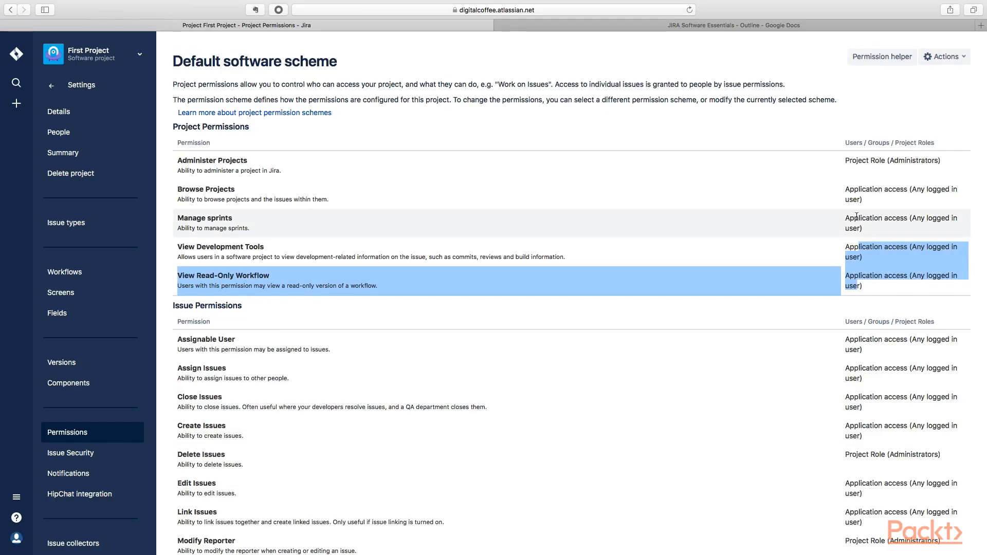
click(783, 100)
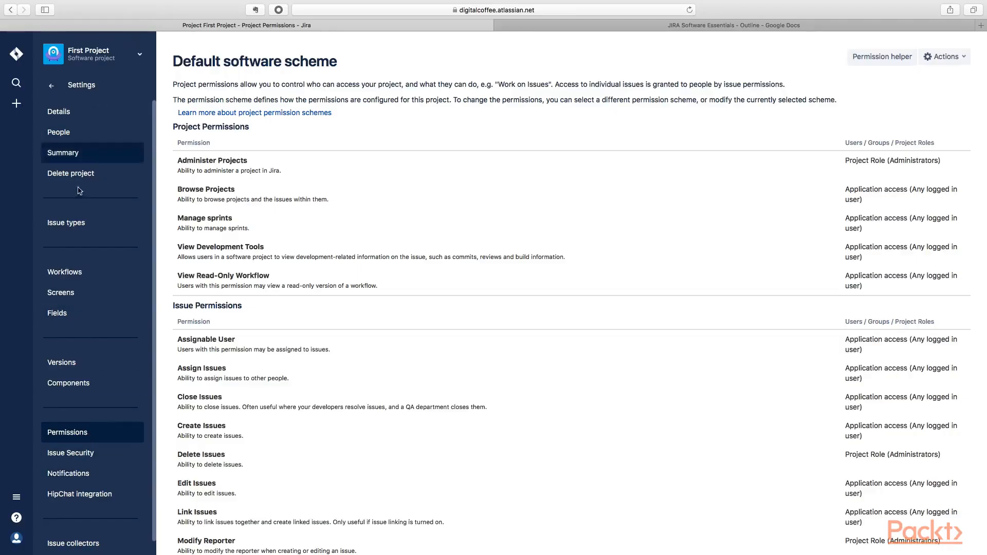
- Open First Project's notification settings and examine who receives notifications for the Issue Created event
click(76, 474)
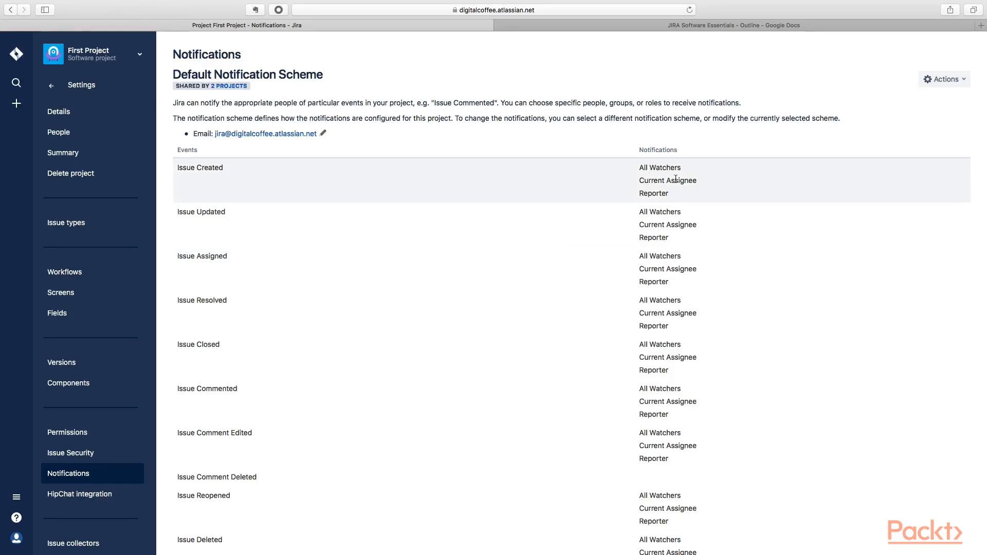
drag(682, 170, 680, 194)
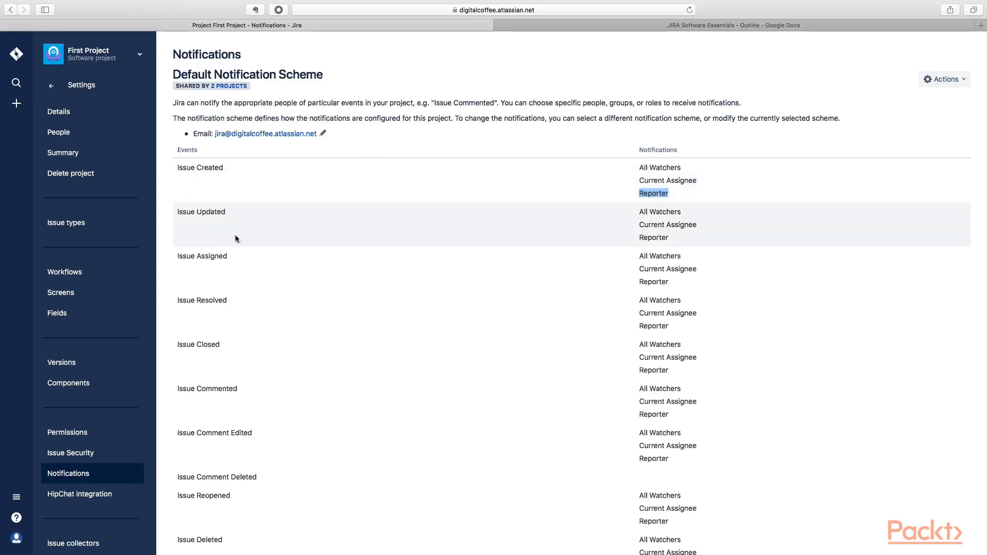
click(412, 206)
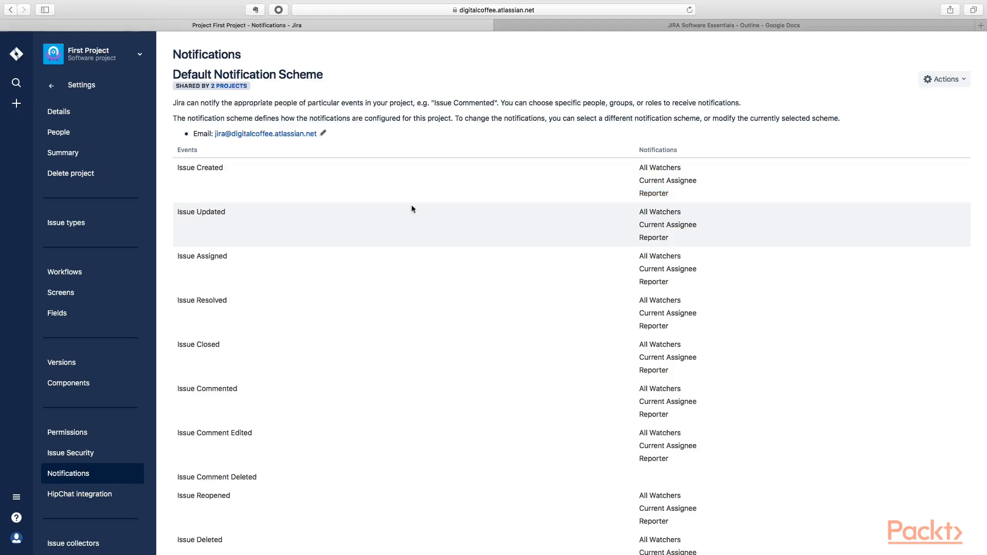
- Edit the Default Notification Scheme and delete the Reporter notification from the Issue Updated event
click(952, 82)
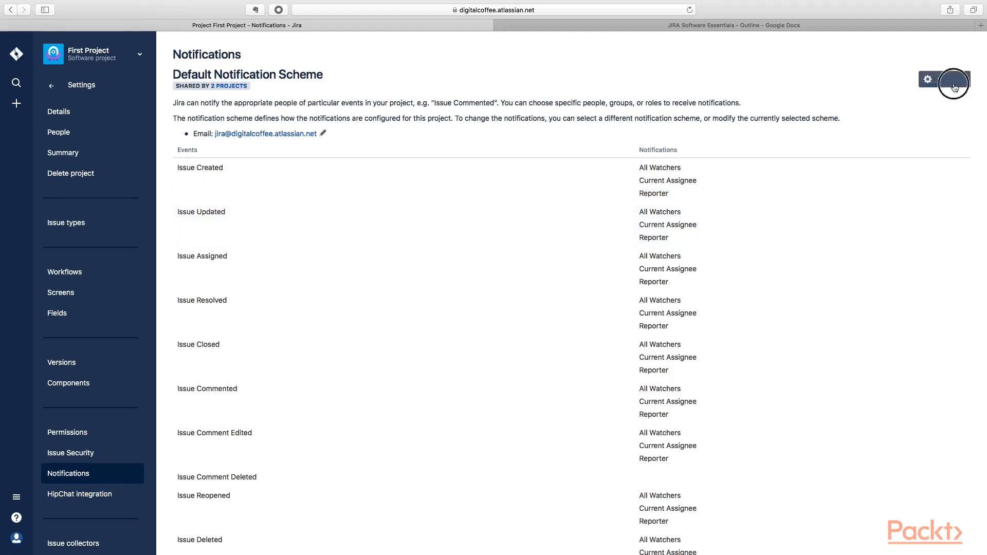
click(903, 102)
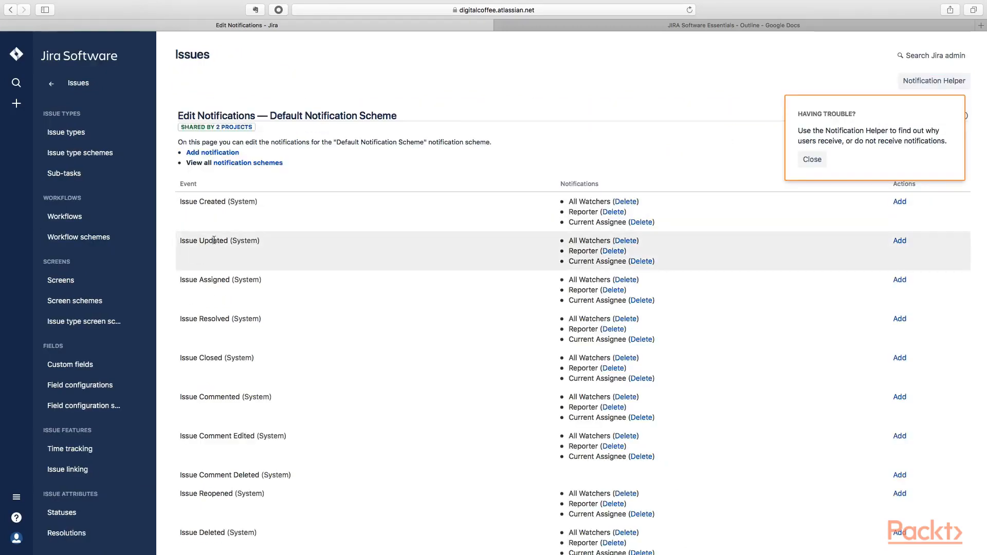
click(614, 251)
click(258, 154)
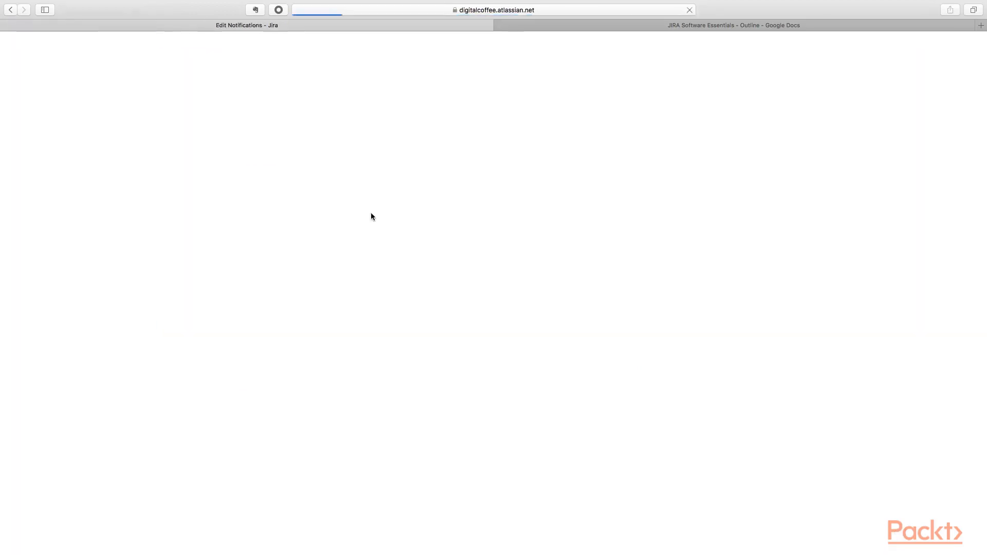